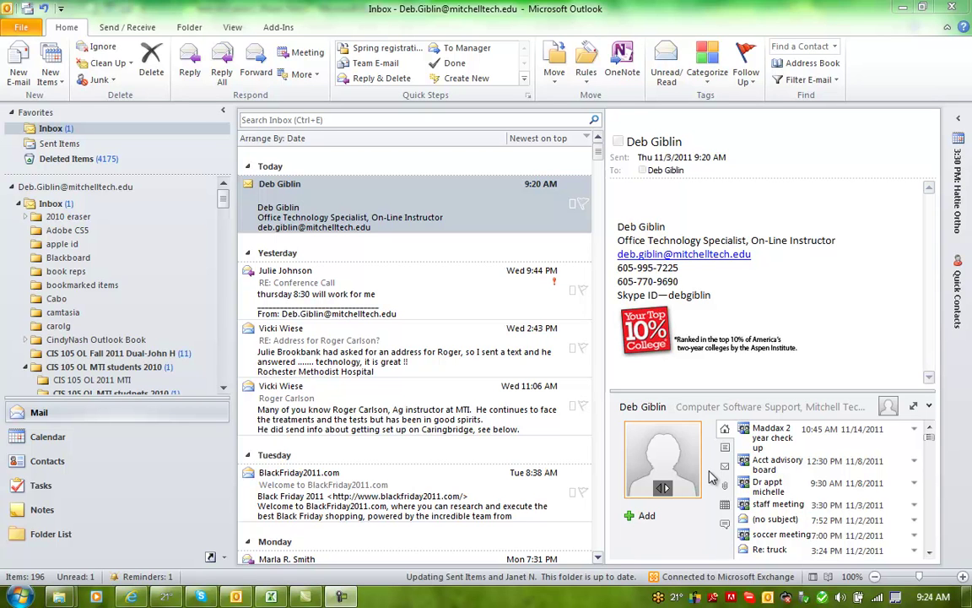
Step: Close the new-mail desktop alert so the 197-item Inbox is shown unobstructed
drag(226, 212, 223, 275)
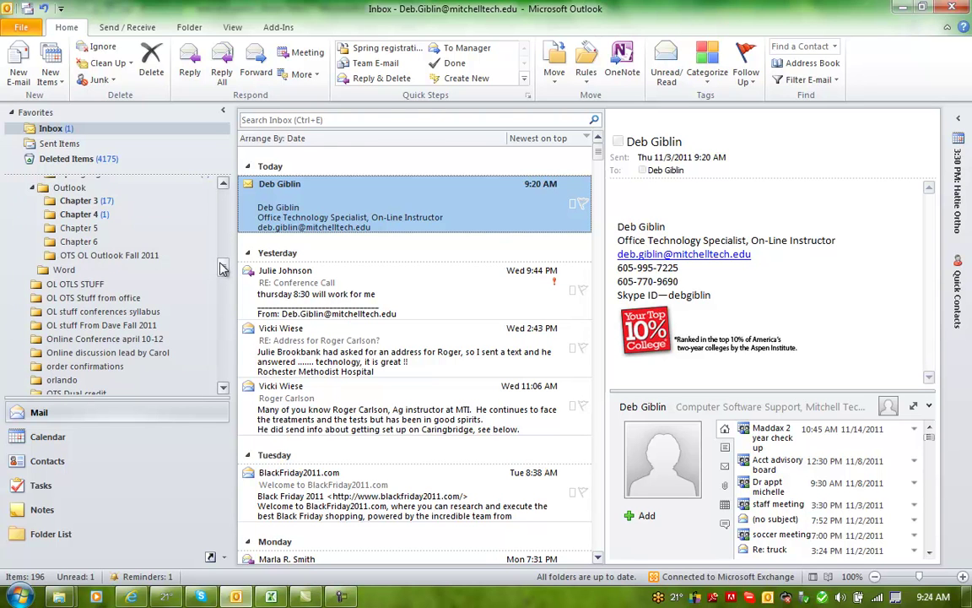
scroll(221, 275, down, 2)
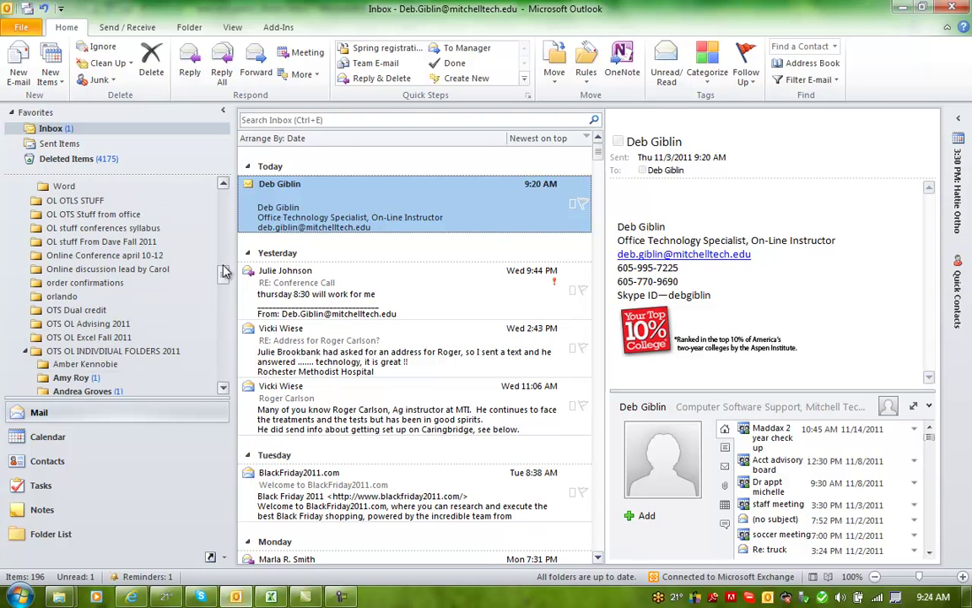
mouse_move(226, 269)
mouse_down()
mouse_move(224, 298)
mouse_move(226, 190)
mouse_up()
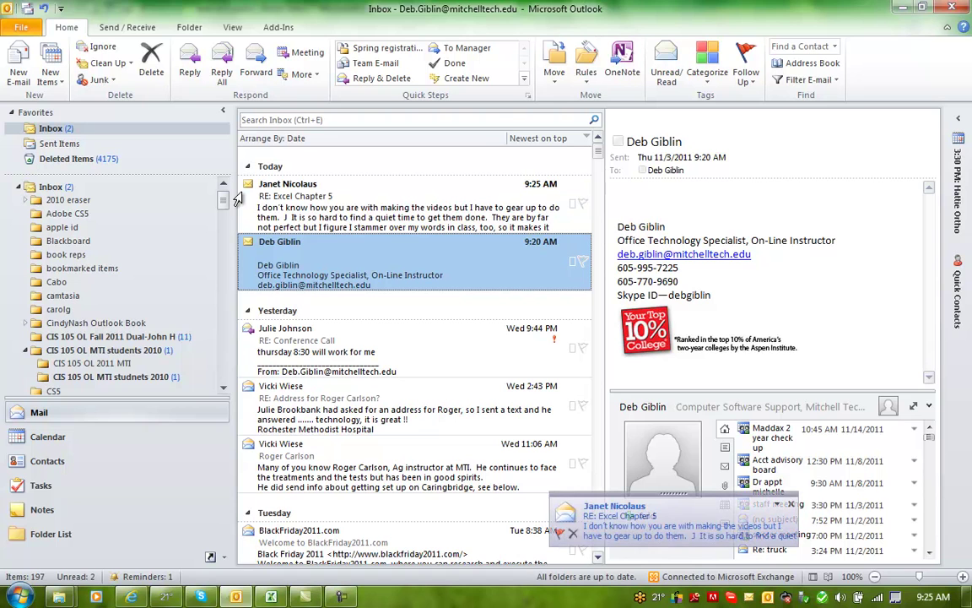
click(791, 504)
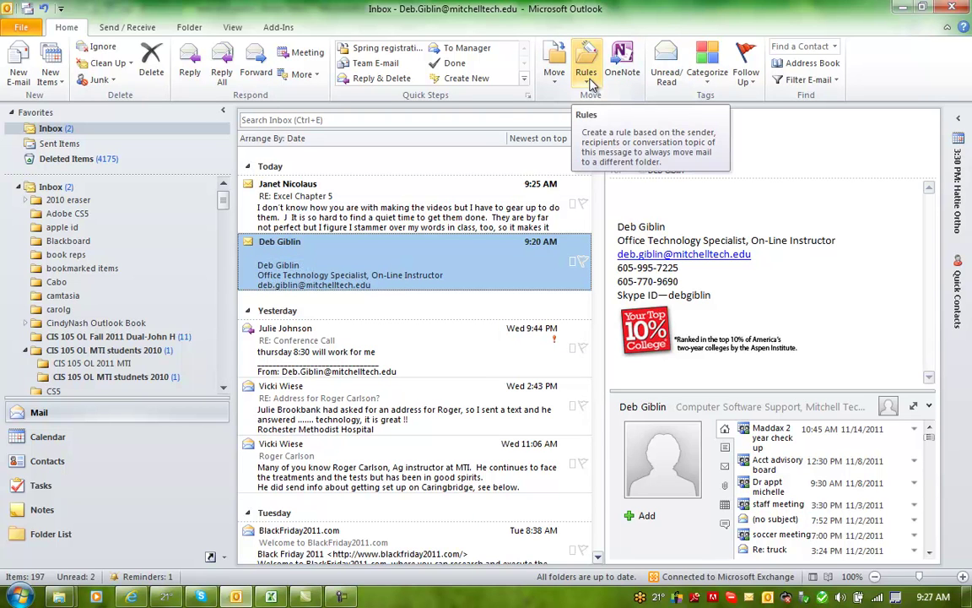
click(591, 83)
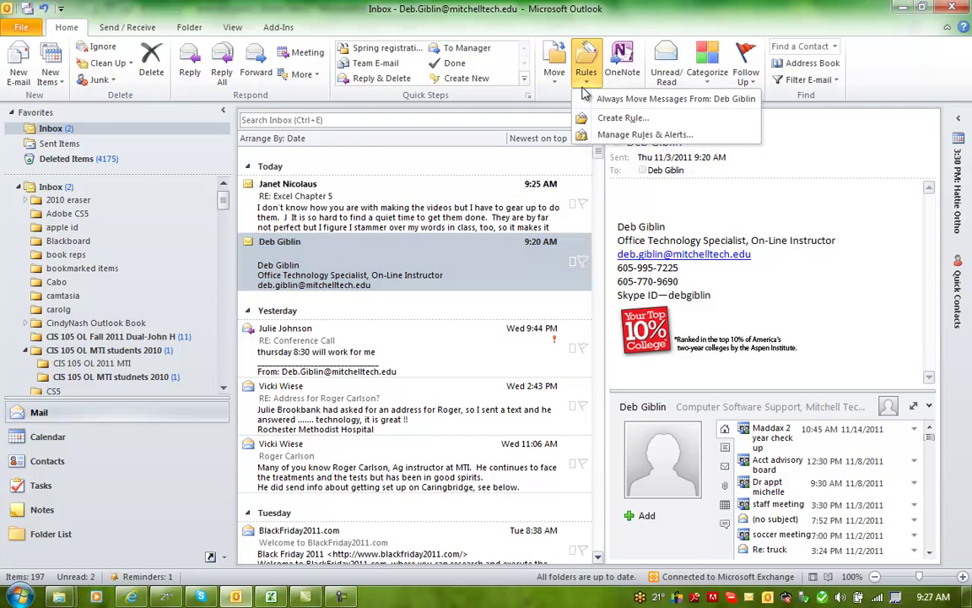
click(597, 120)
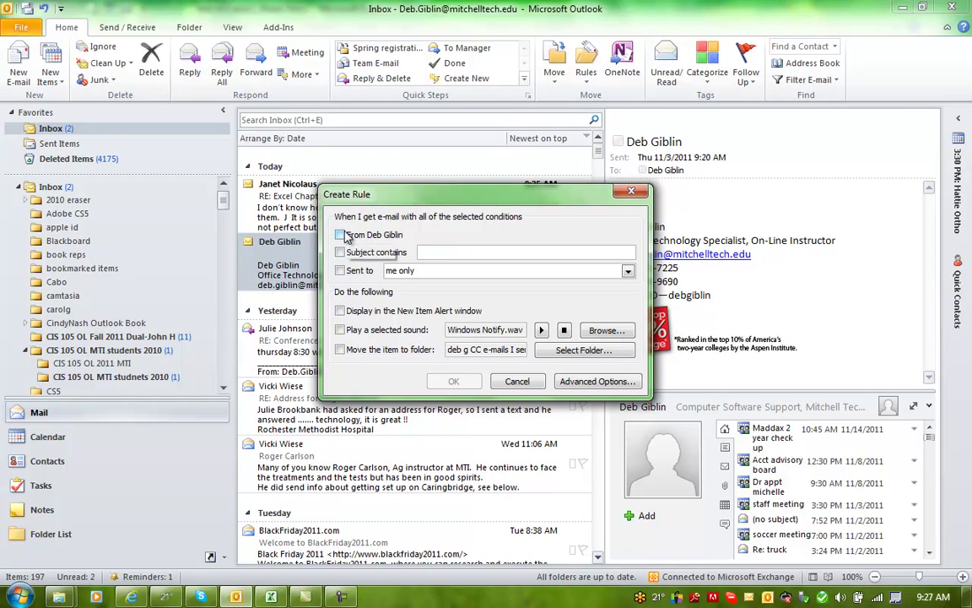
click(341, 236)
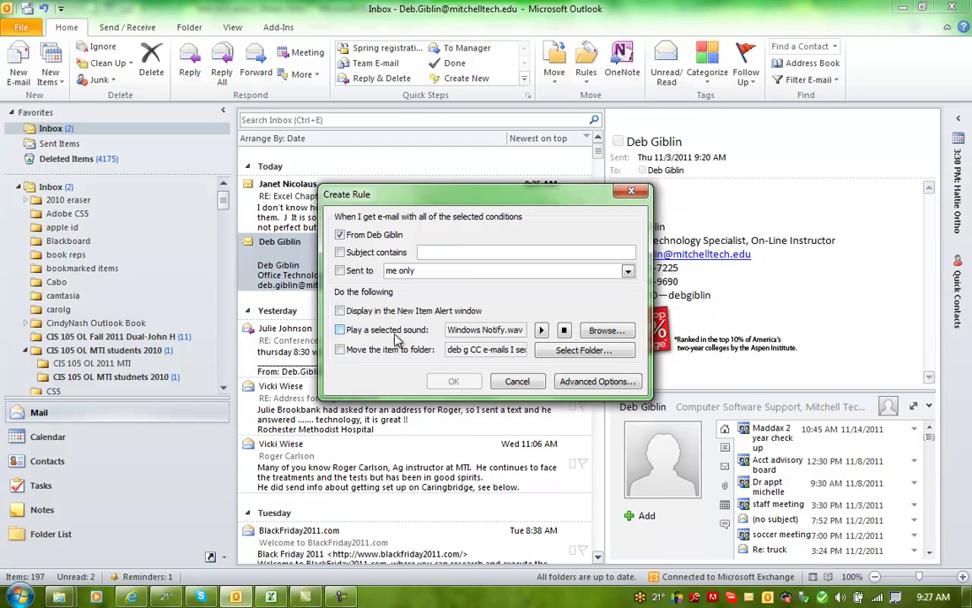
click(344, 350)
click(564, 355)
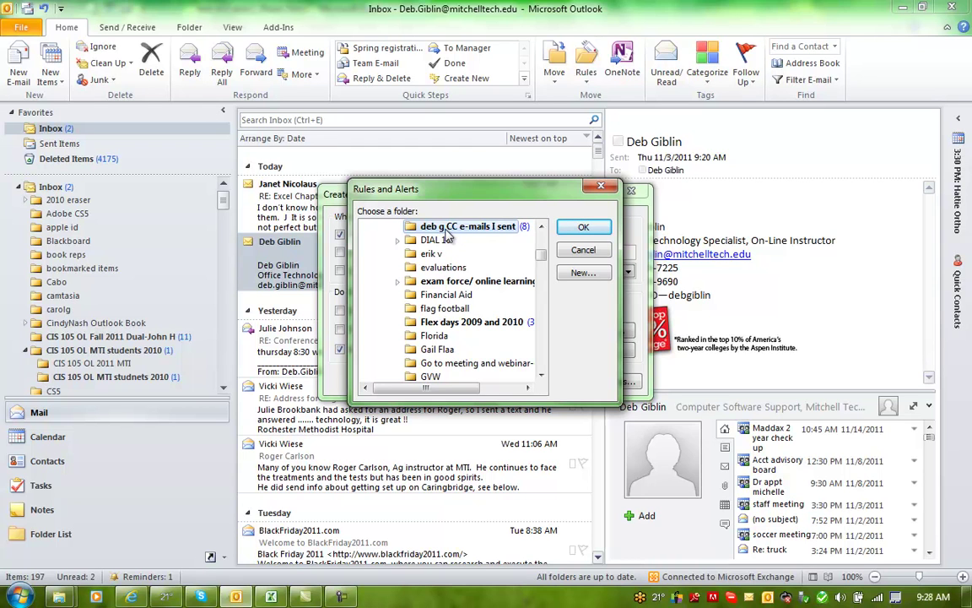
click(572, 235)
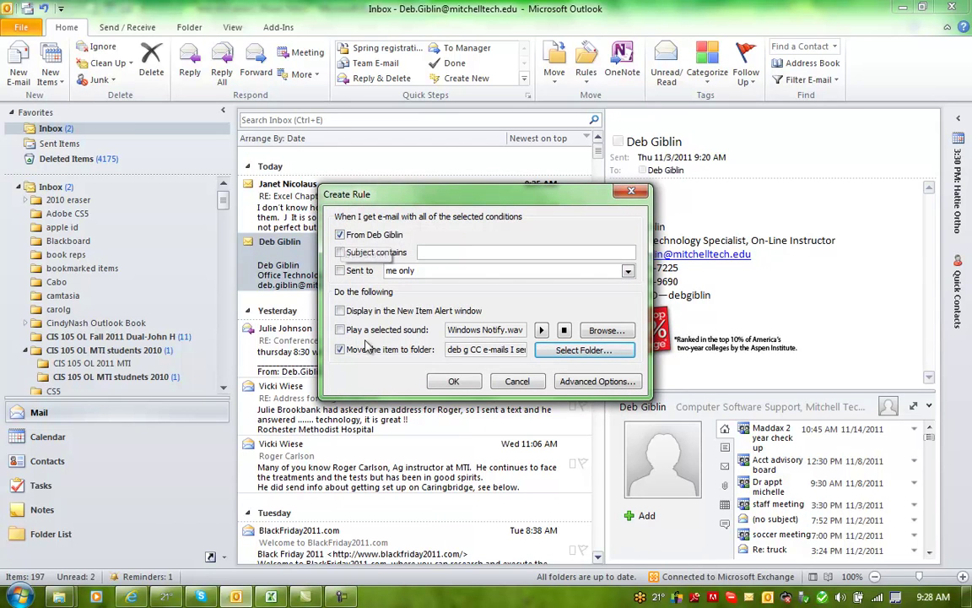
click(454, 381)
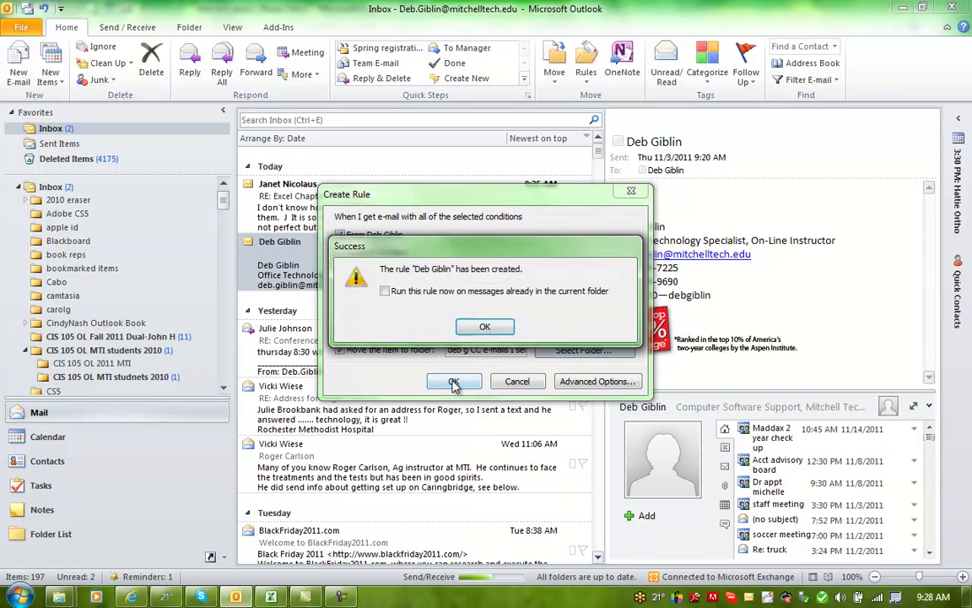
Step: Run the new rule now on existing Inbox messages, moving the sender's mail out
click(385, 291)
click(485, 327)
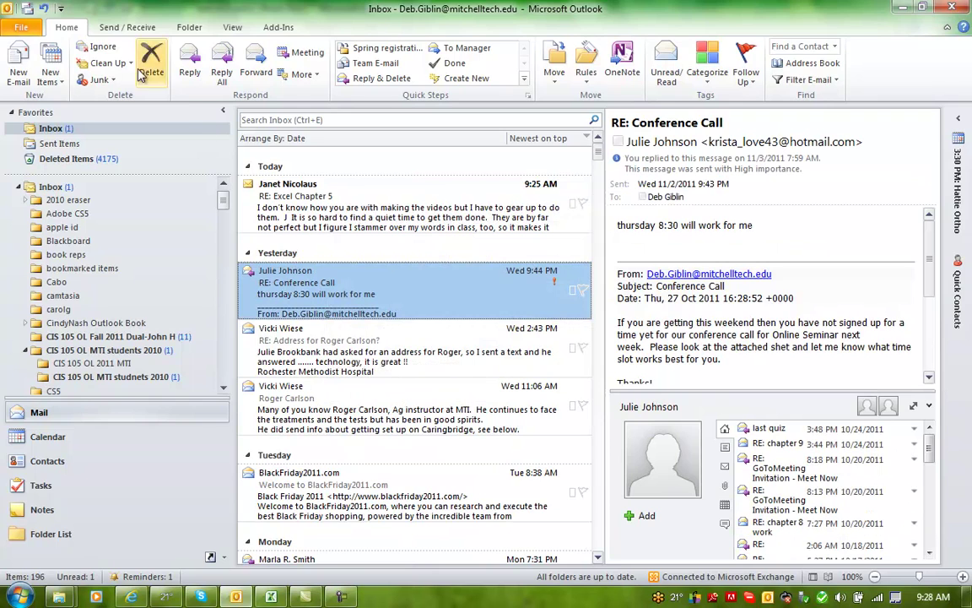
Step: Send a new e-mail with subject 'test 32' to the rule's sender address
click(22, 67)
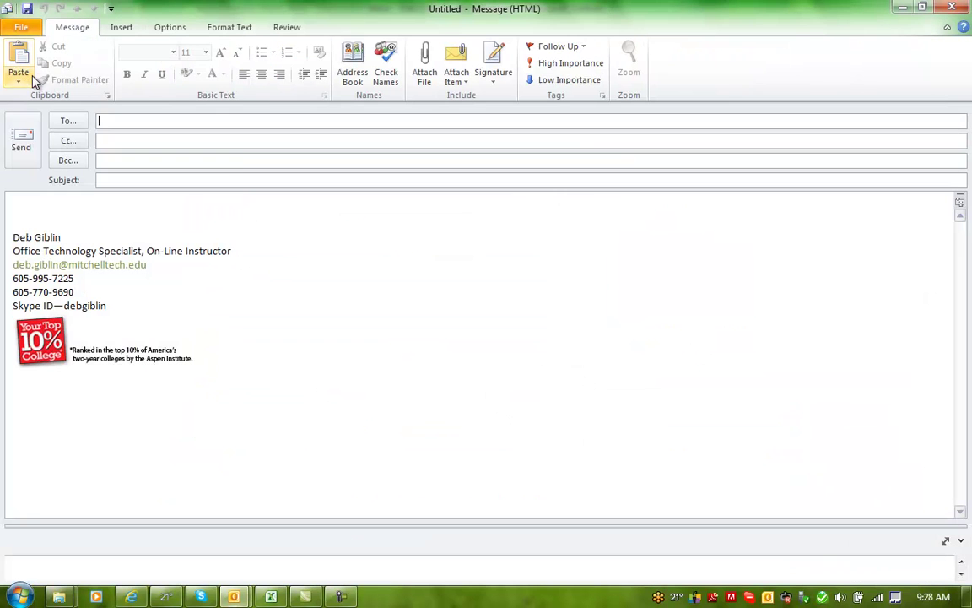
text(deb)
click(232, 152)
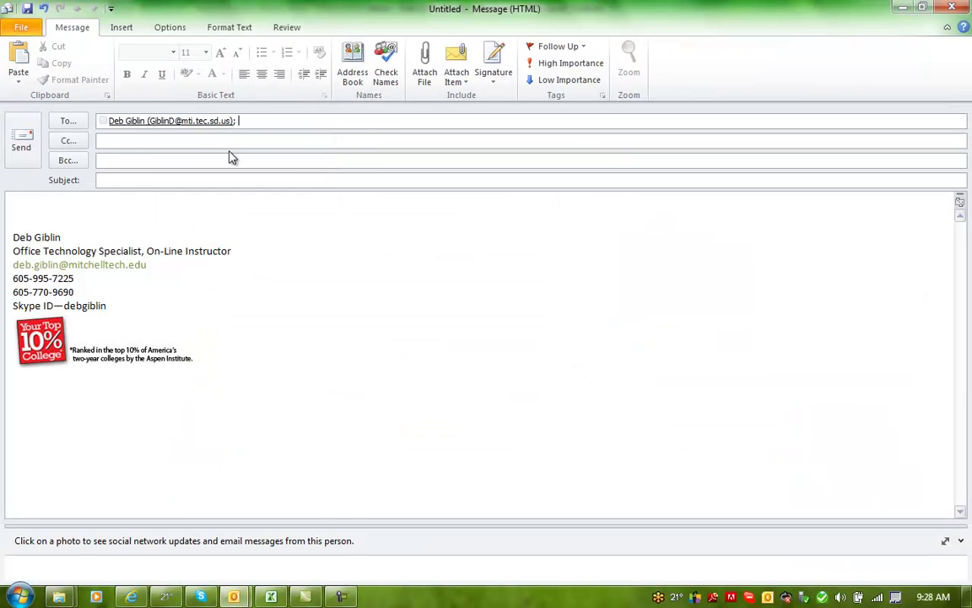
click(144, 182)
text(test32)
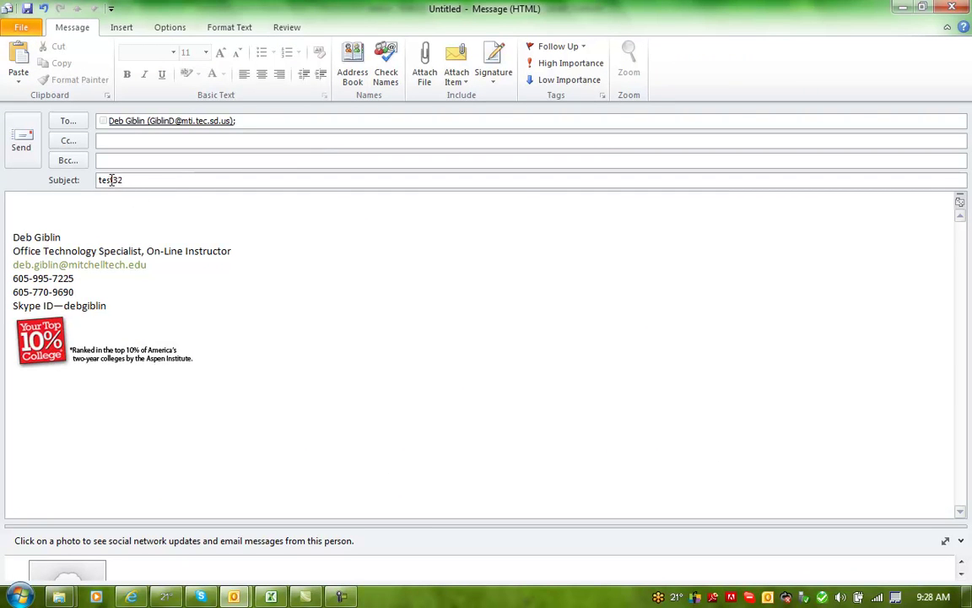
click(111, 181)
key(BackSpace)
click(113, 180)
click(26, 159)
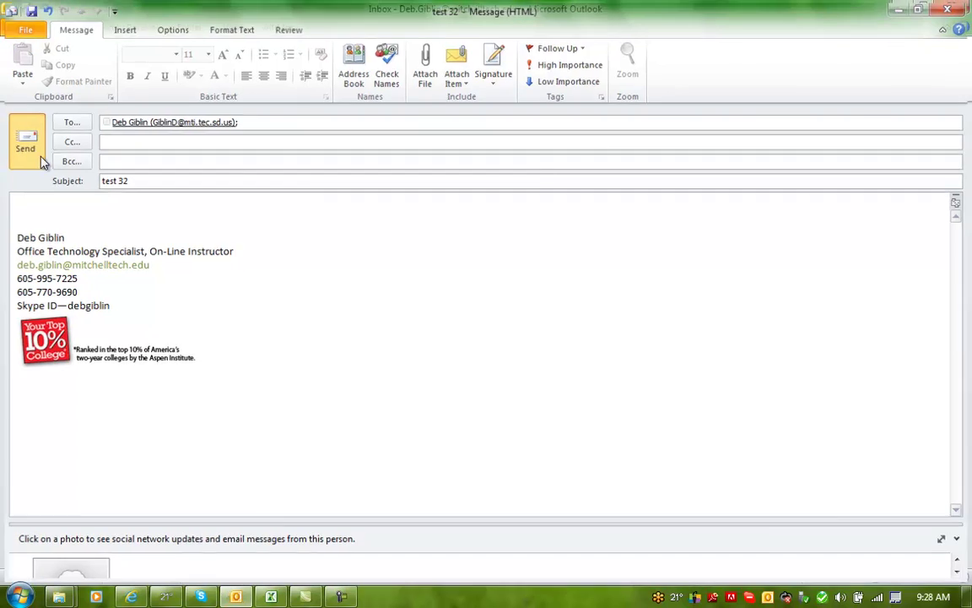
Step: Send/receive all folders, check 'test 32' arrived in 'deb g CC e-mails I sent', then return to Inbox
click(106, 28)
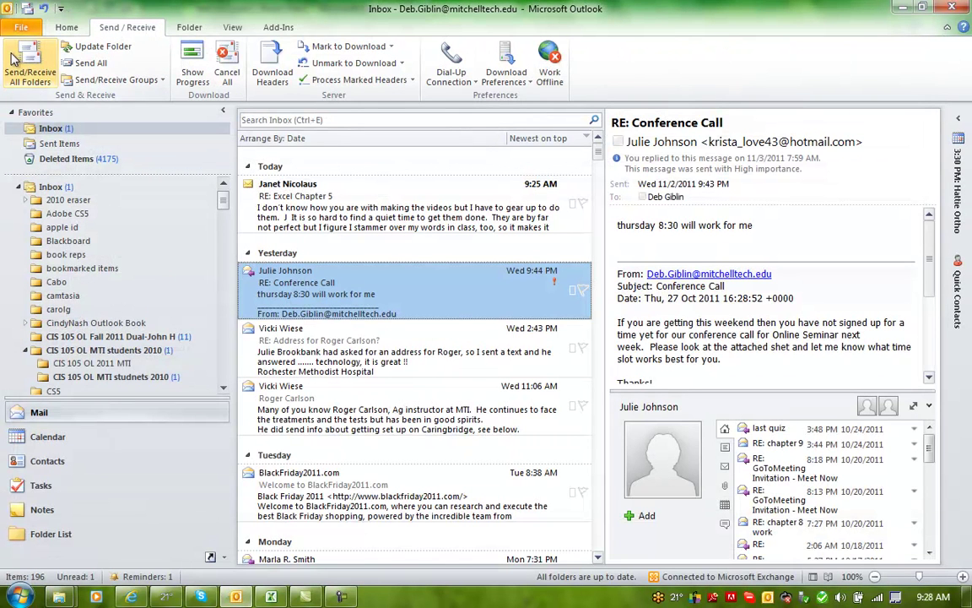
click(18, 55)
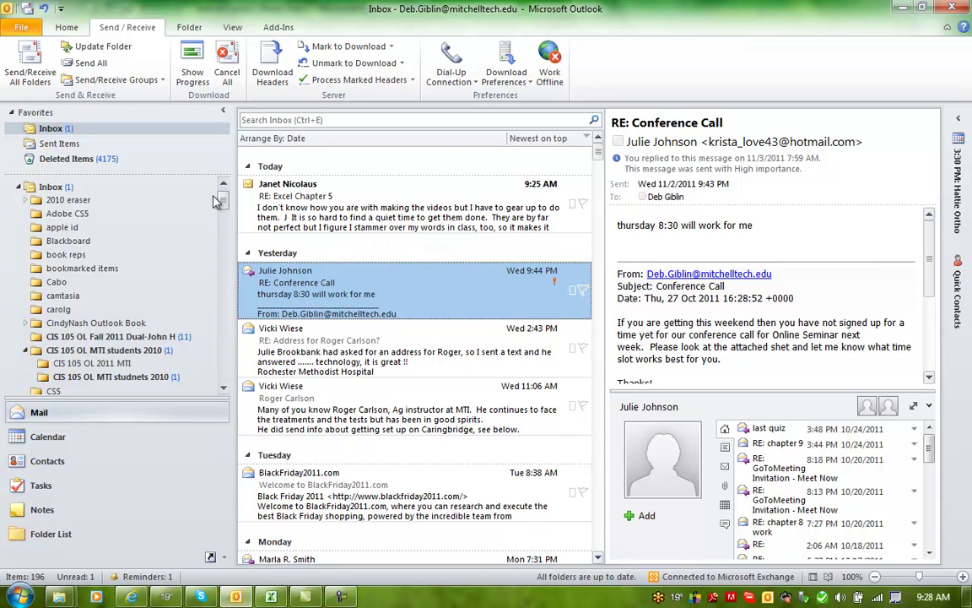
scroll(226, 202, down, 2)
scroll(226, 209, down, 2)
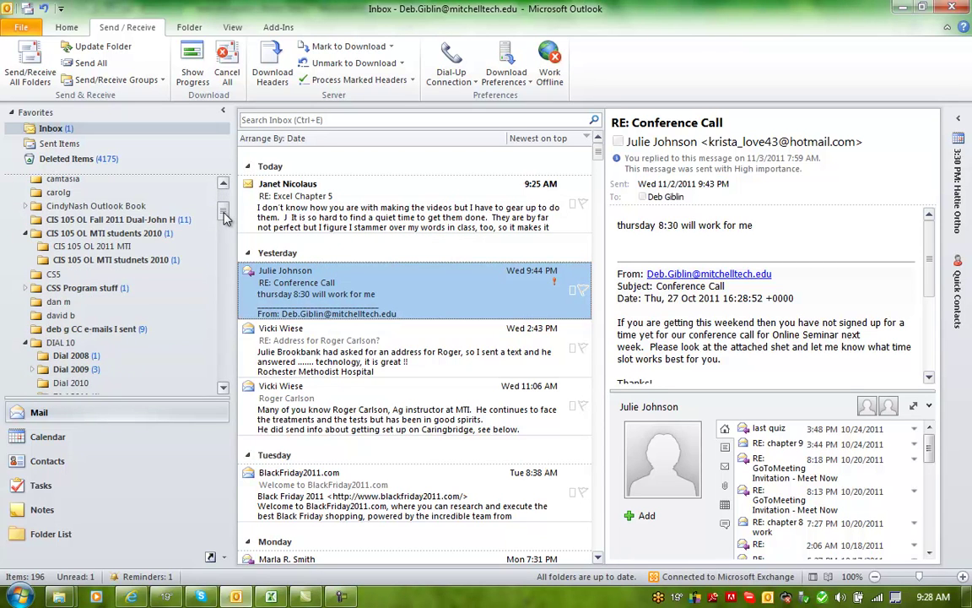
click(131, 322)
click(333, 213)
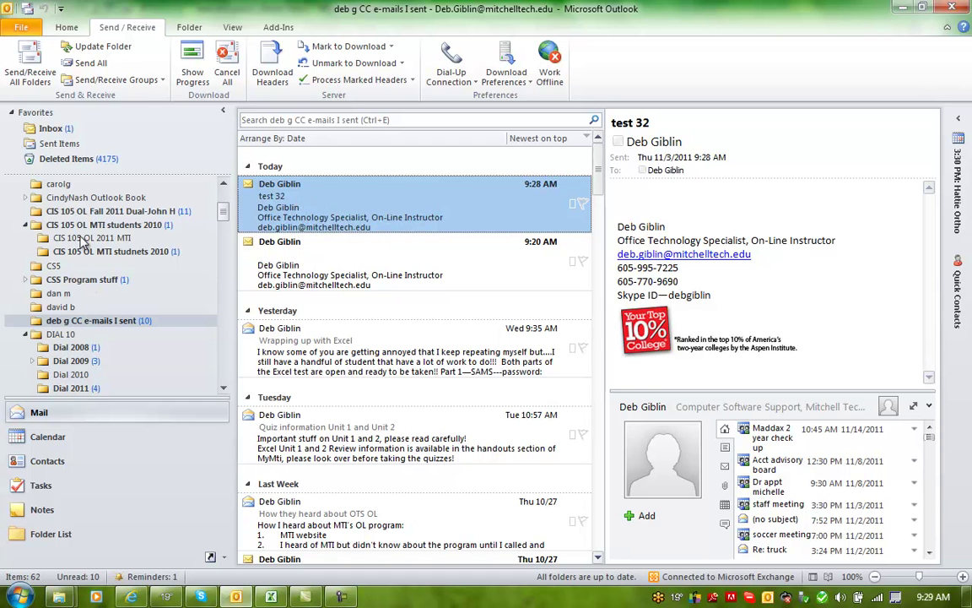
click(51, 127)
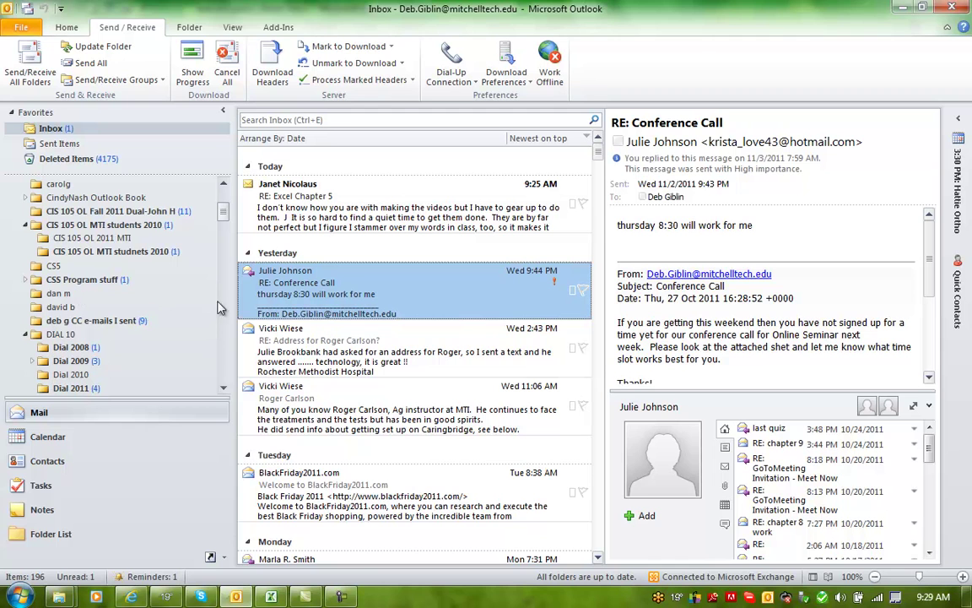
Step: Open Manage Rules & Alerts from the Home tab's Rules menu to view the sender rule
click(62, 27)
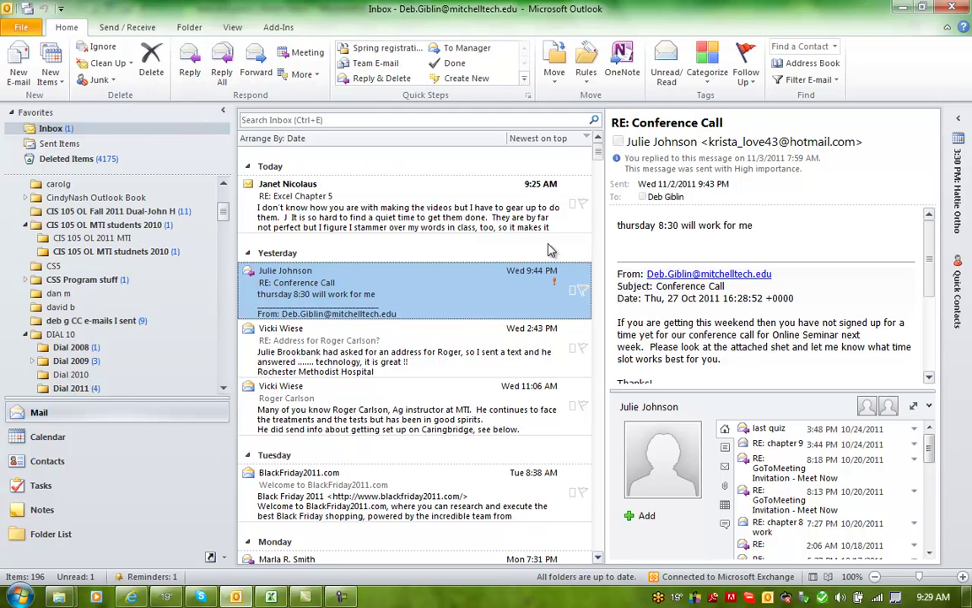
click(587, 88)
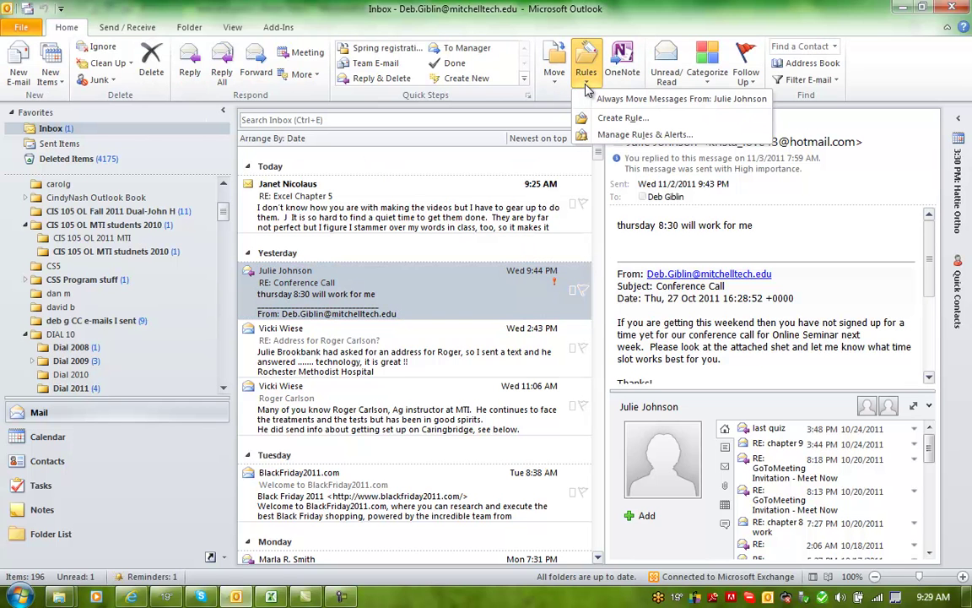
click(606, 136)
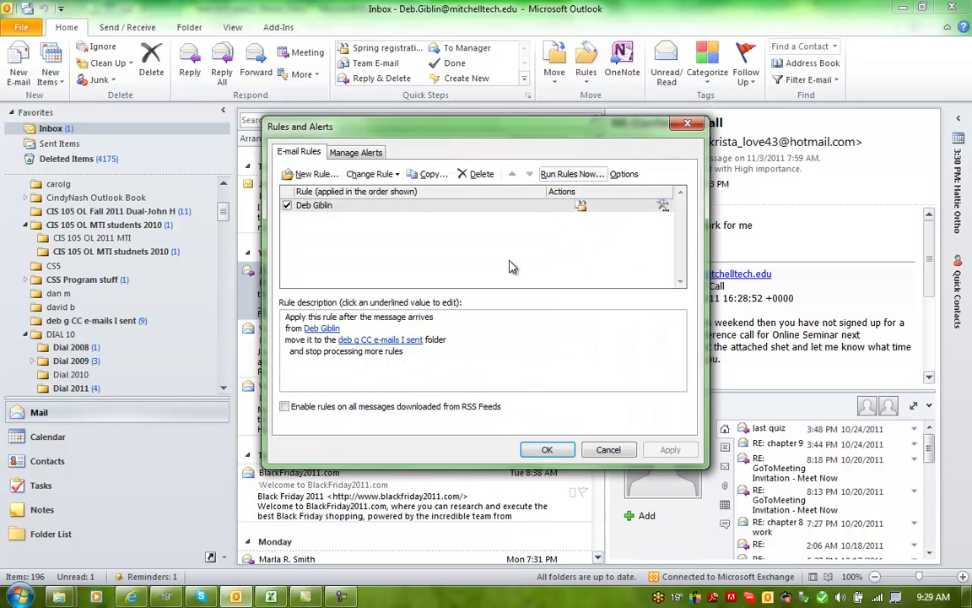